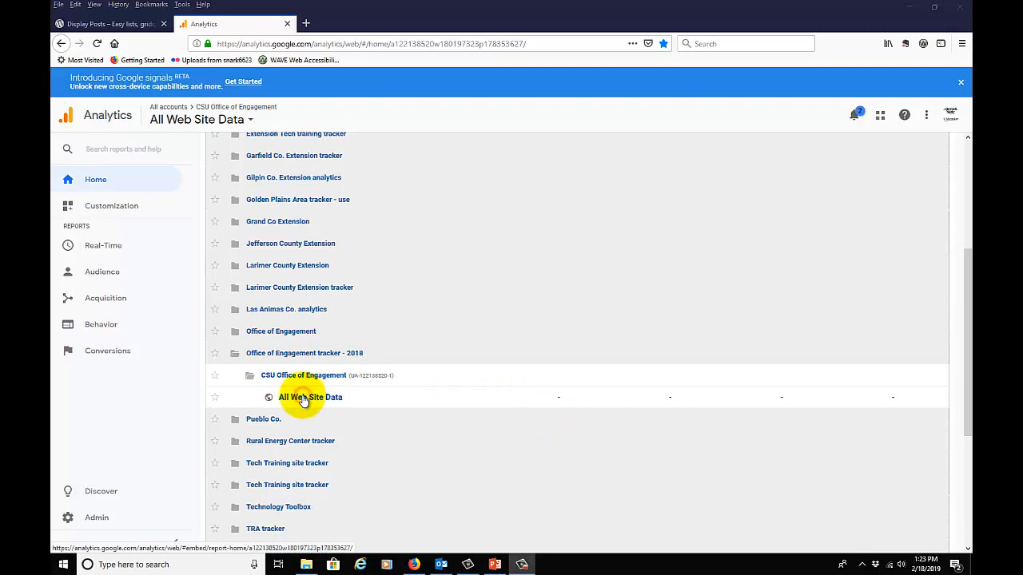
Open the "main dash" dashboard in the All Web Site Data view of the CSU Office of Engagement property
left_click(304, 397)
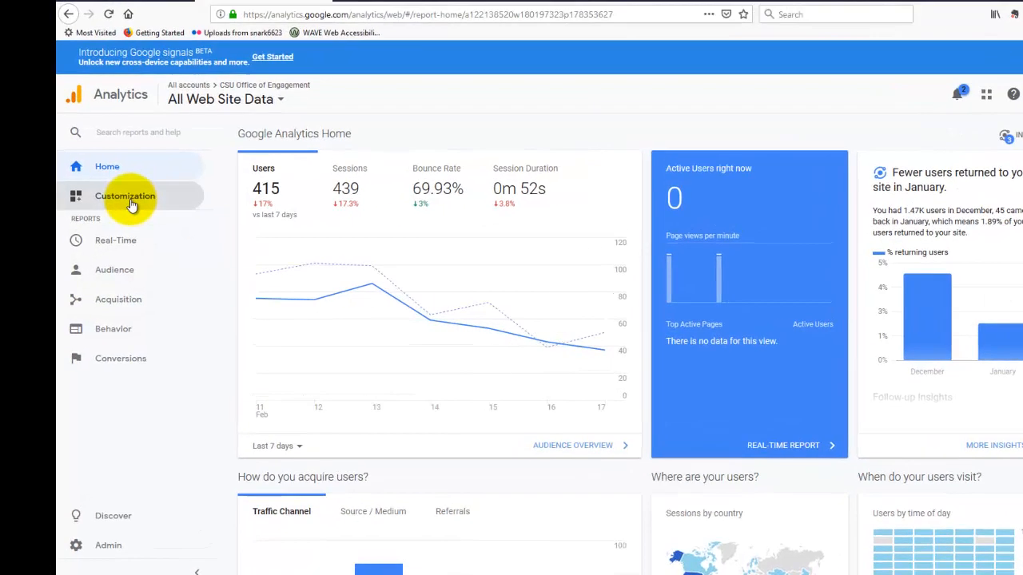
left_click(117, 210)
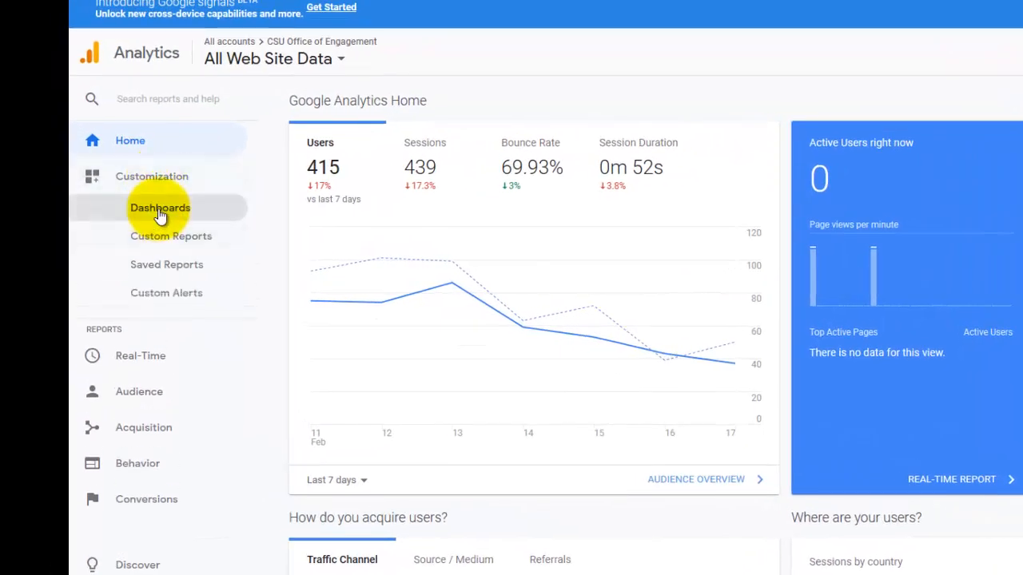
left_click(160, 209)
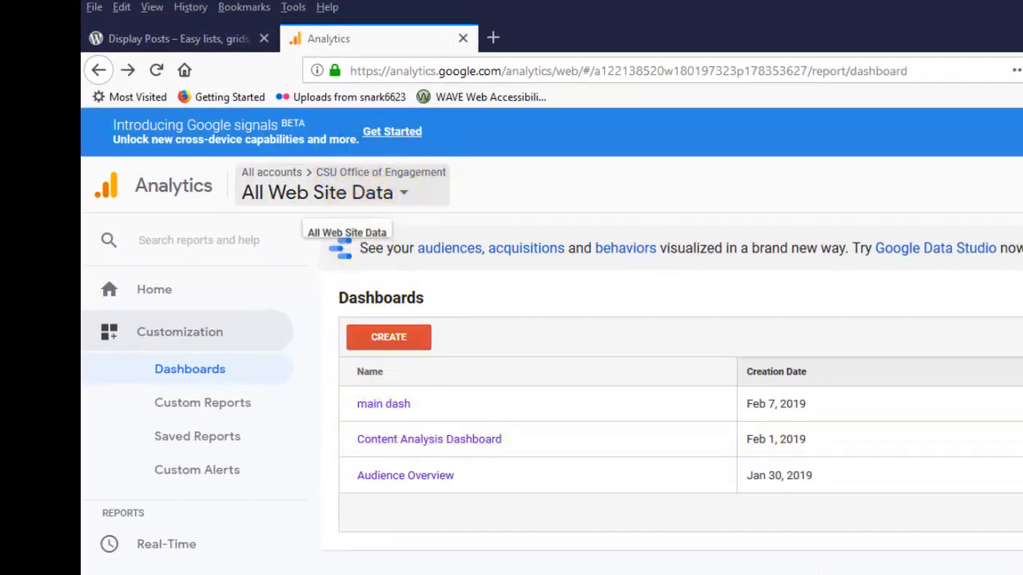
left_click(385, 405)
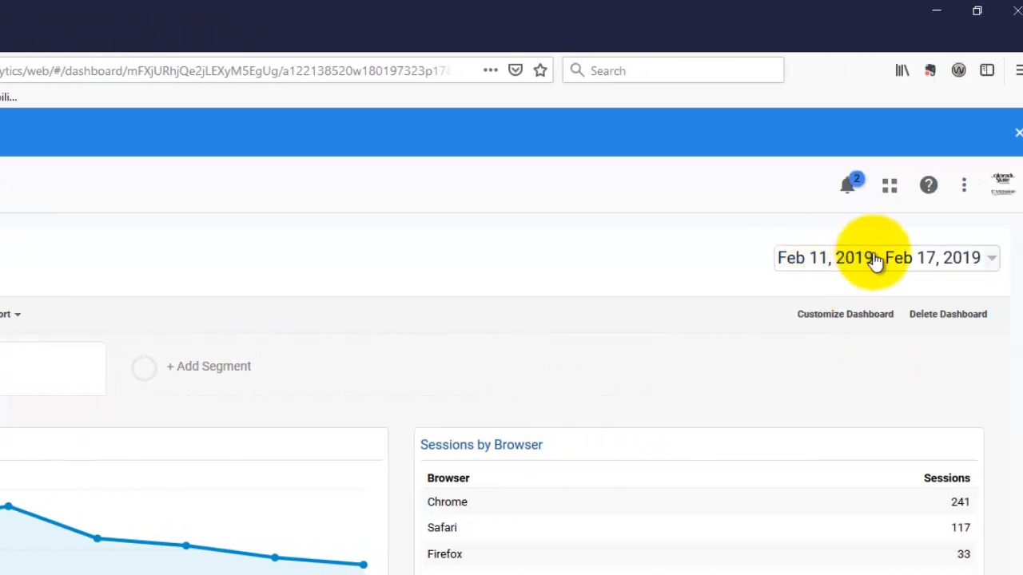
Set the start of the dashboard's date range to July 9, 2018 and apply it
left_click(995, 260)
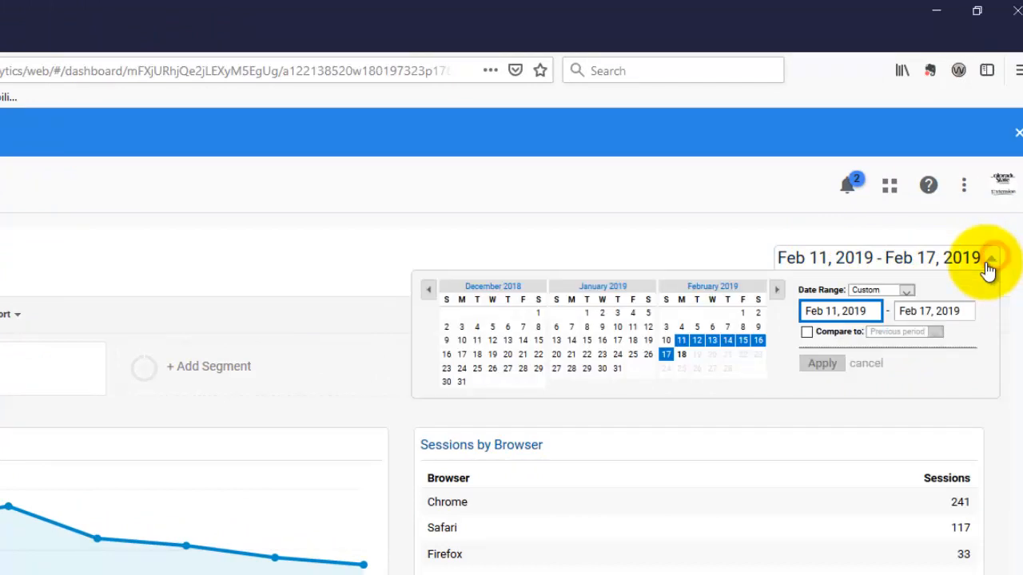
left_click(848, 313)
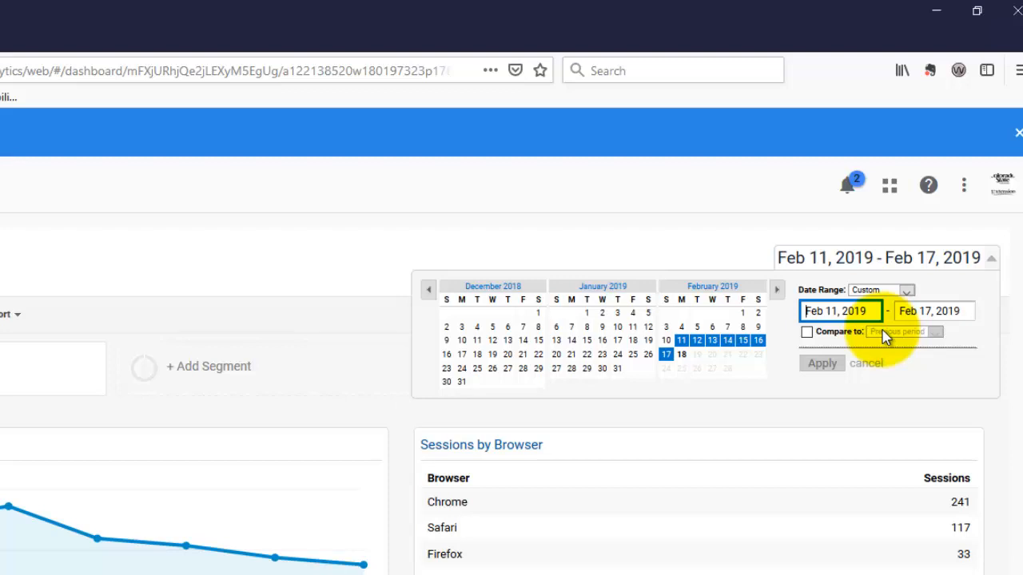
type("July")
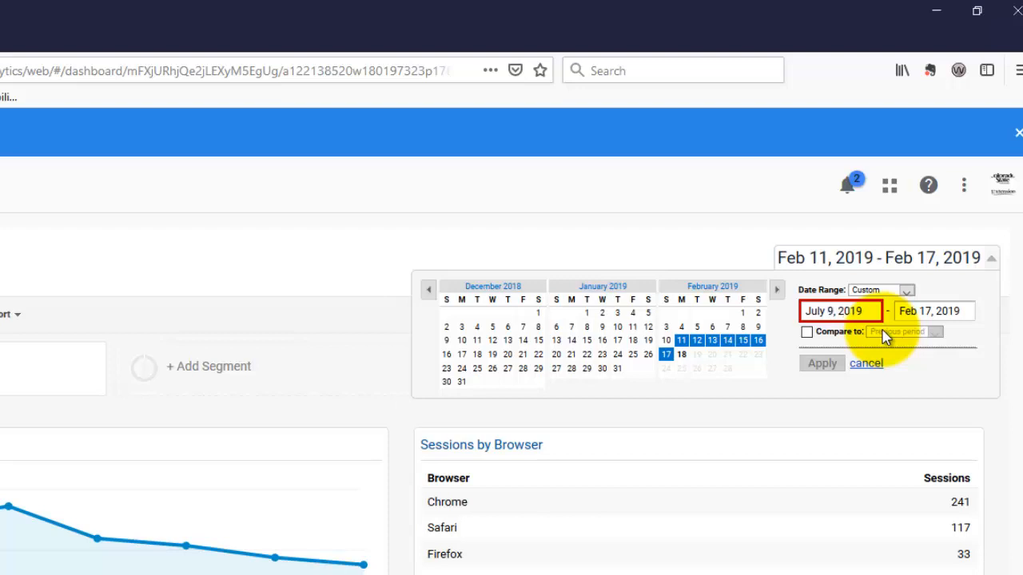
key("BackSpace")
type("8")
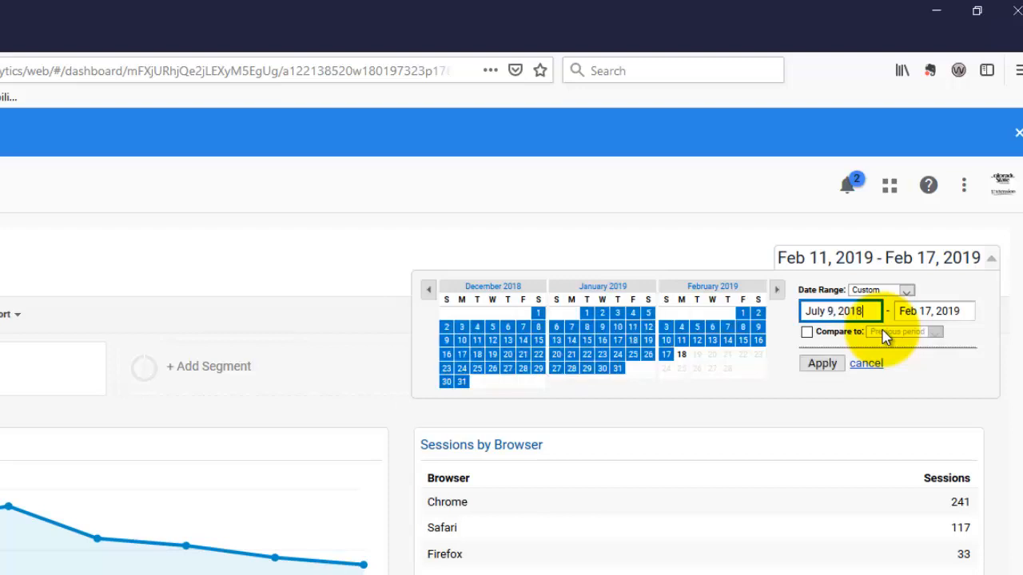
left_click(815, 369)
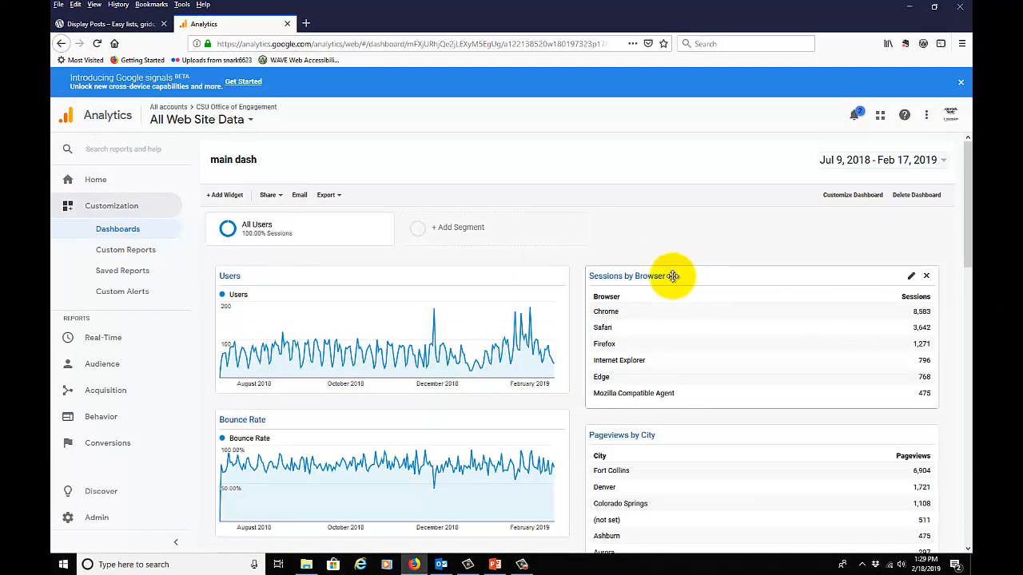
Start a new standard table widget on the dashboard with Page as its dimension
left_click(226, 196)
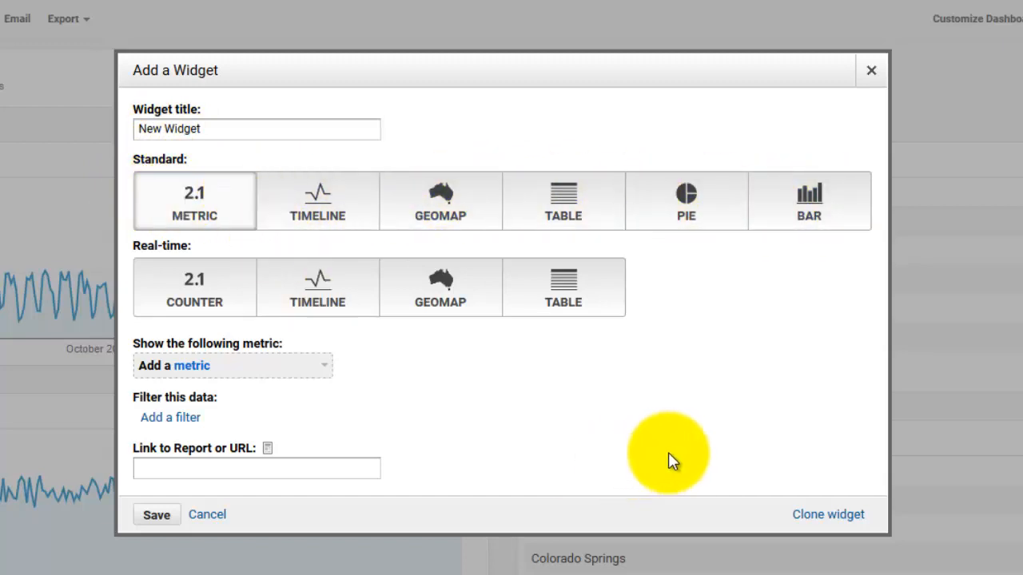
left_click(577, 223)
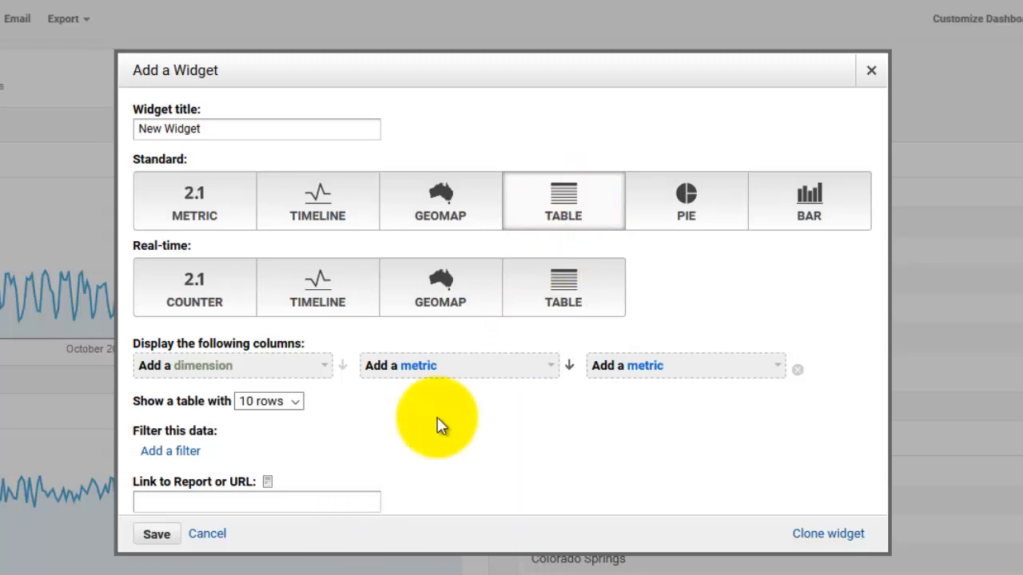
scroll(438, 425, "down", 2)
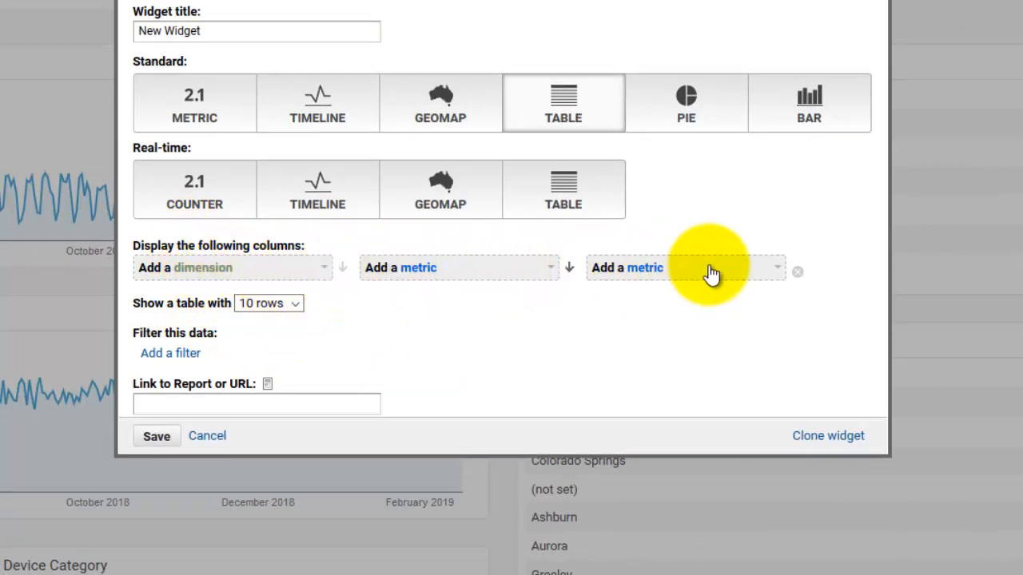
left_click(201, 272)
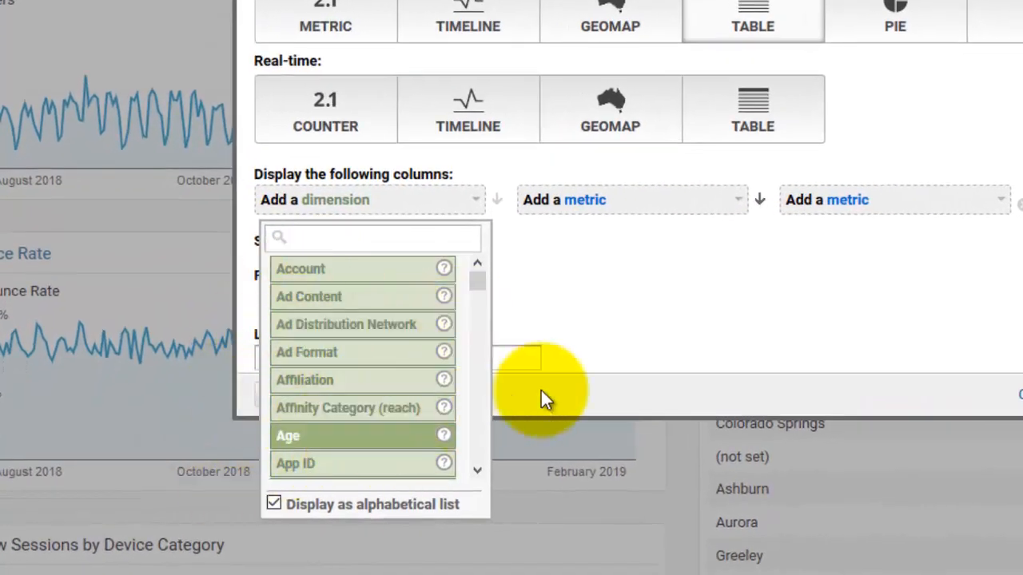
left_click(307, 238)
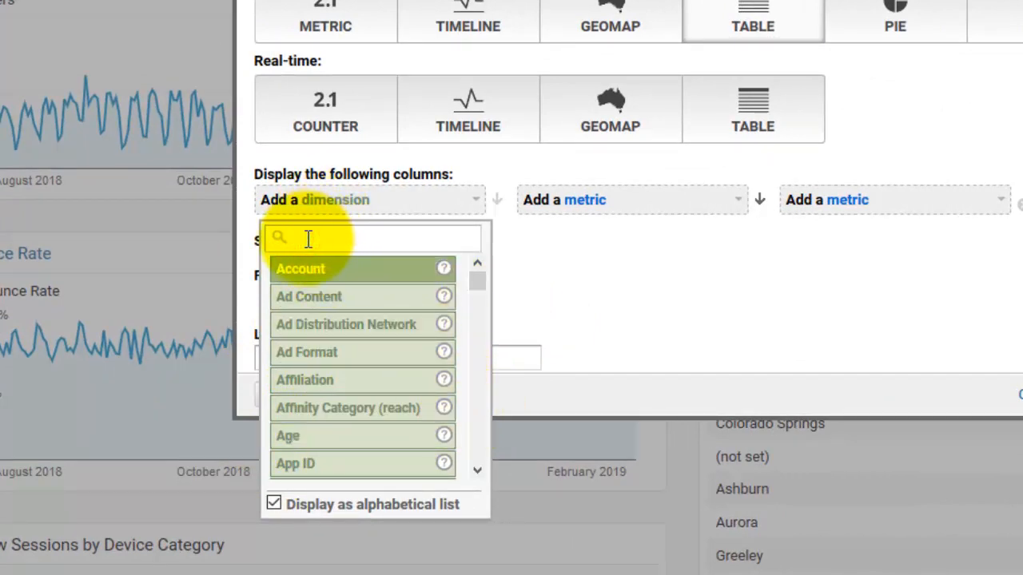
type("page")
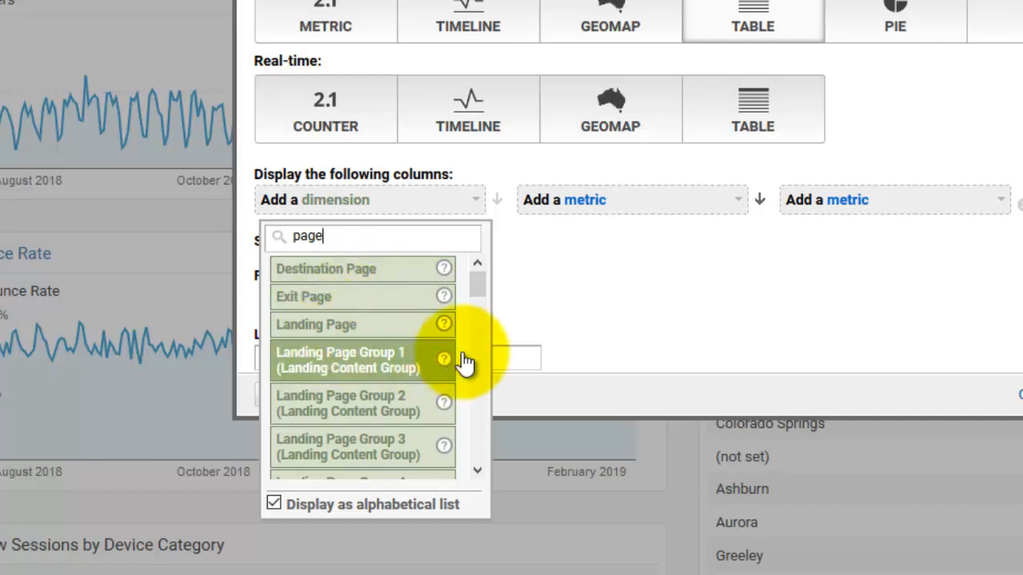
left_click_drag(472, 289, 447, 349)
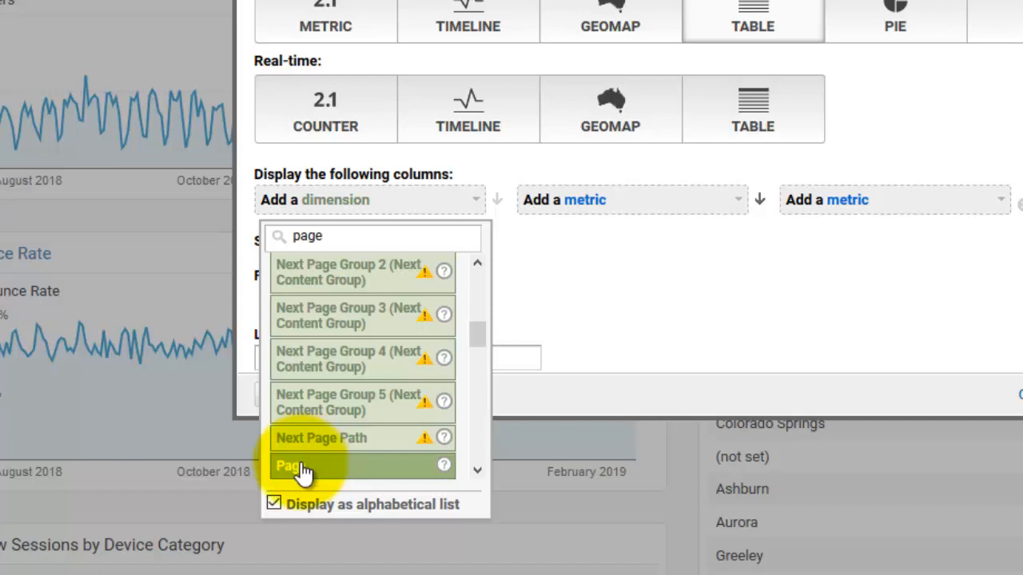
left_click(302, 466)
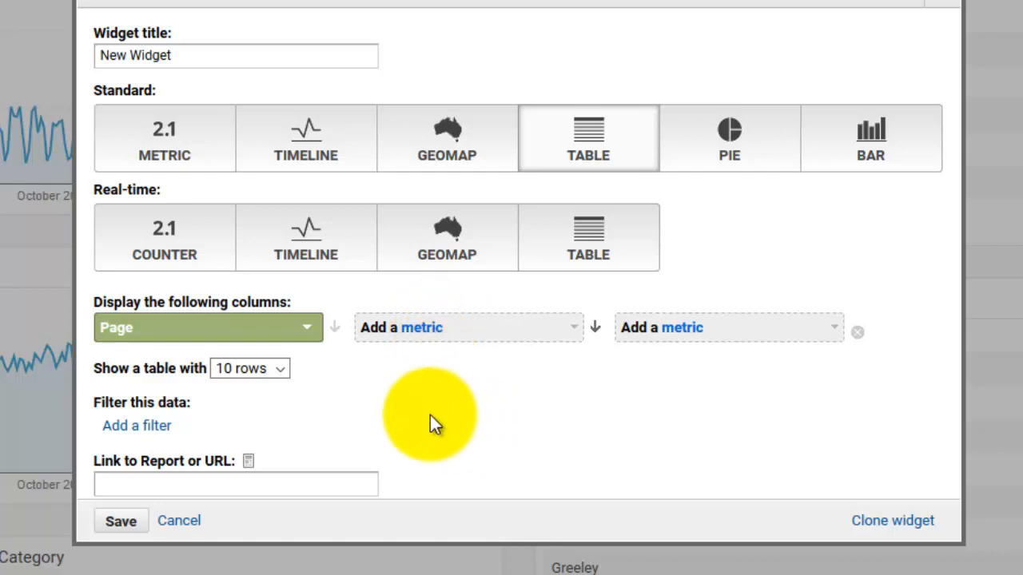
Add Users and Bounce Rate as the table widget's two metrics and save the widget
left_click(421, 331)
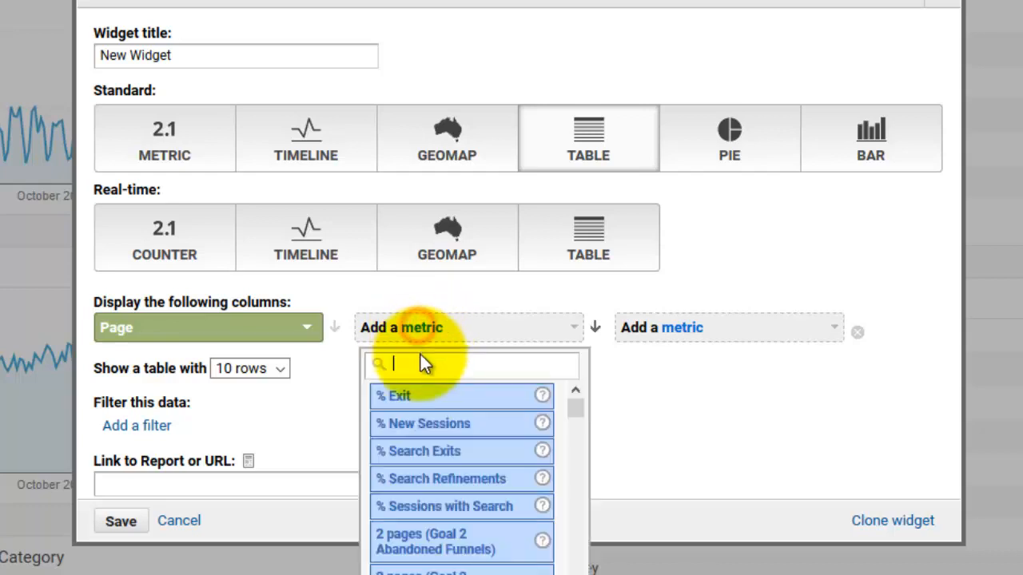
type("use")
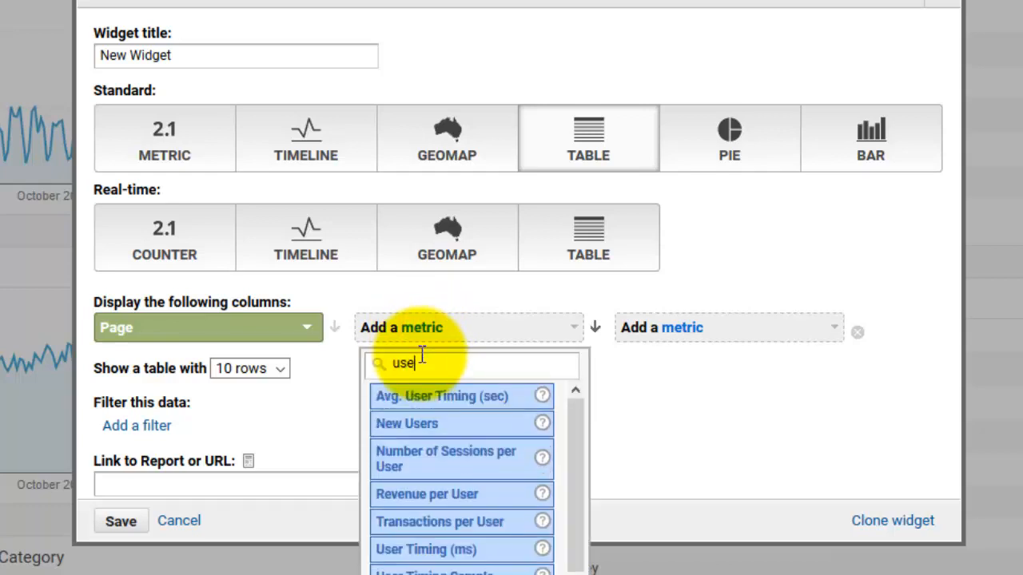
type("rs")
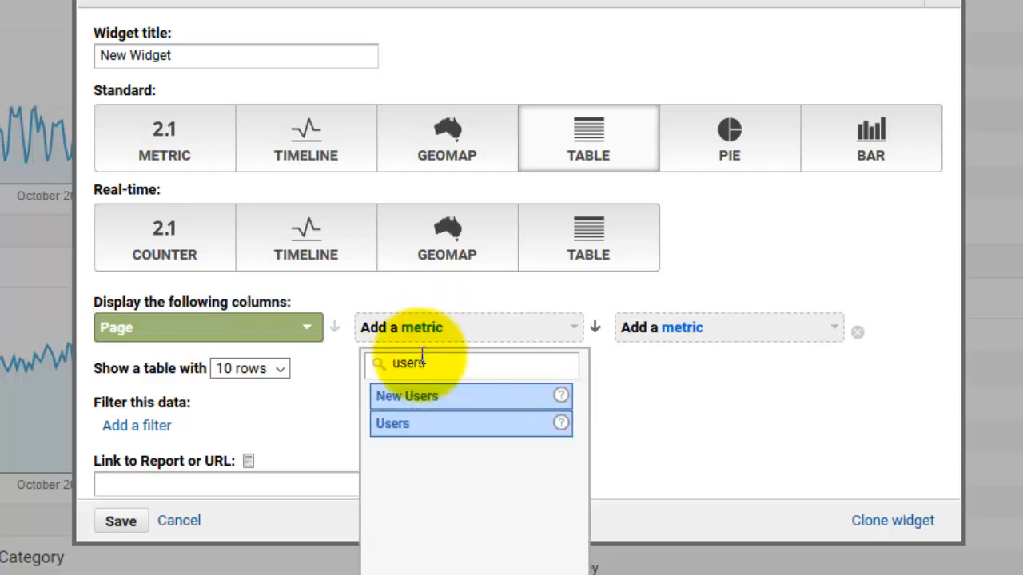
left_click(410, 426)
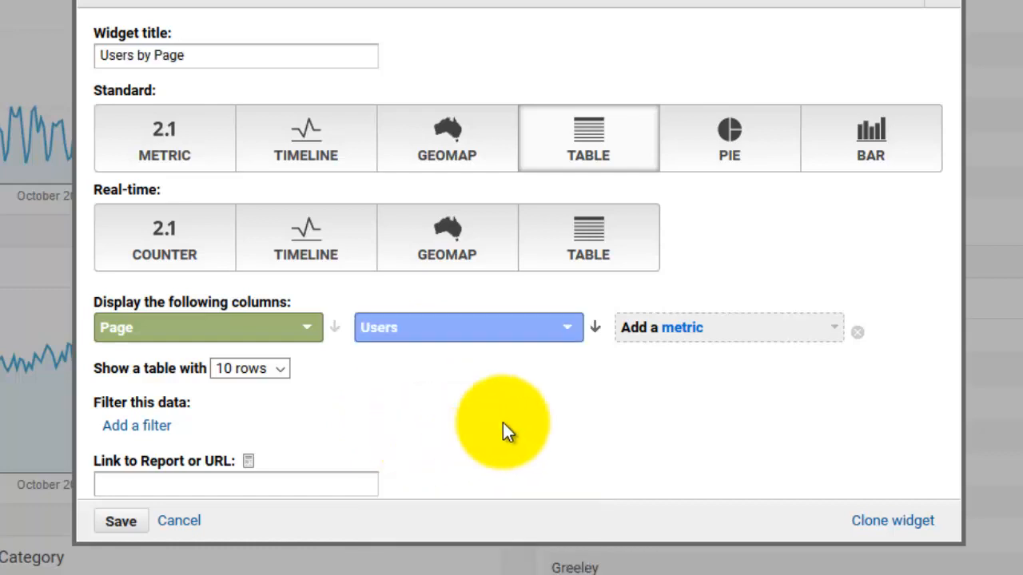
left_click(688, 339)
type("bounce")
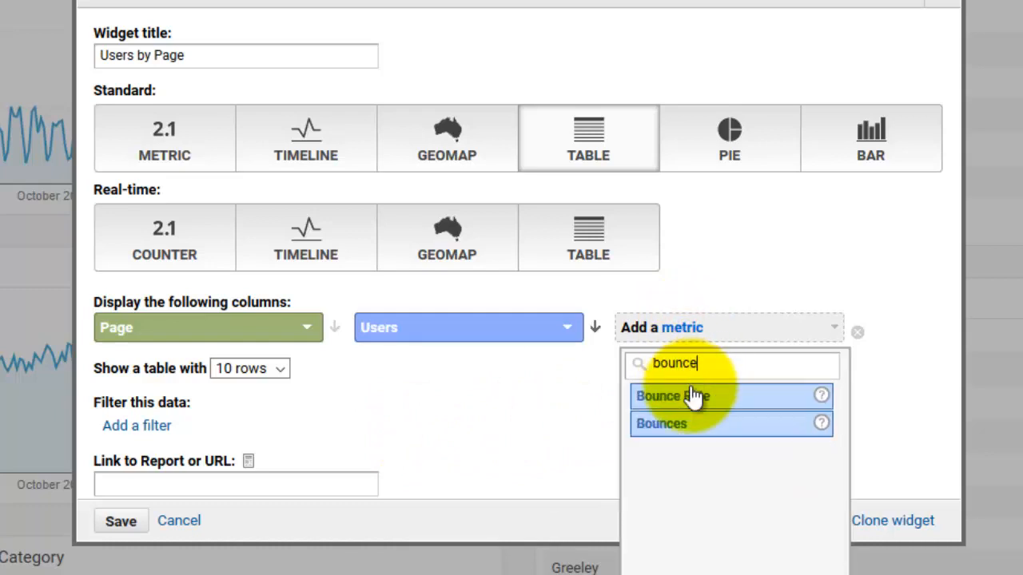
left_click(699, 404)
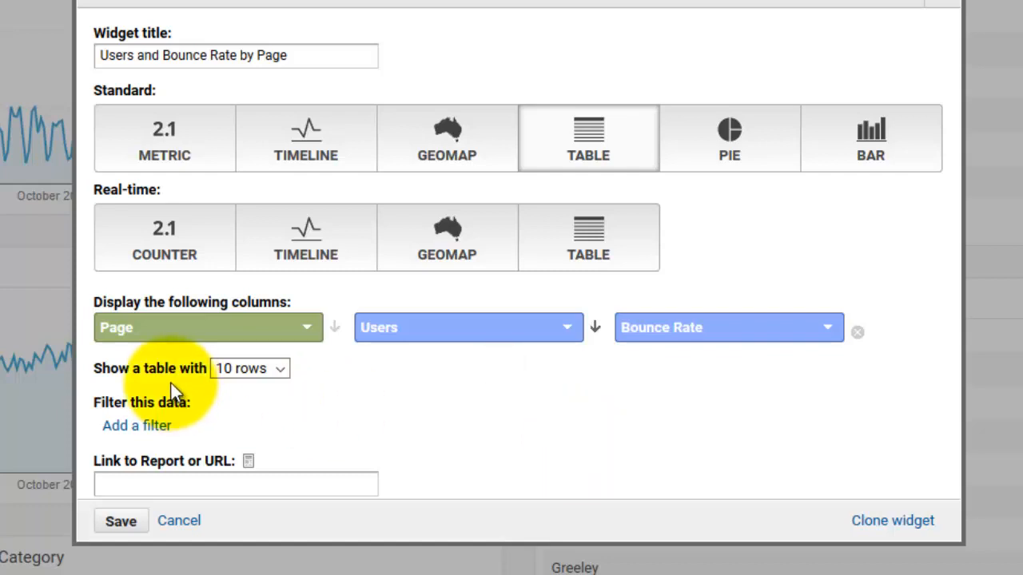
scroll(332, 378, "down", 2)
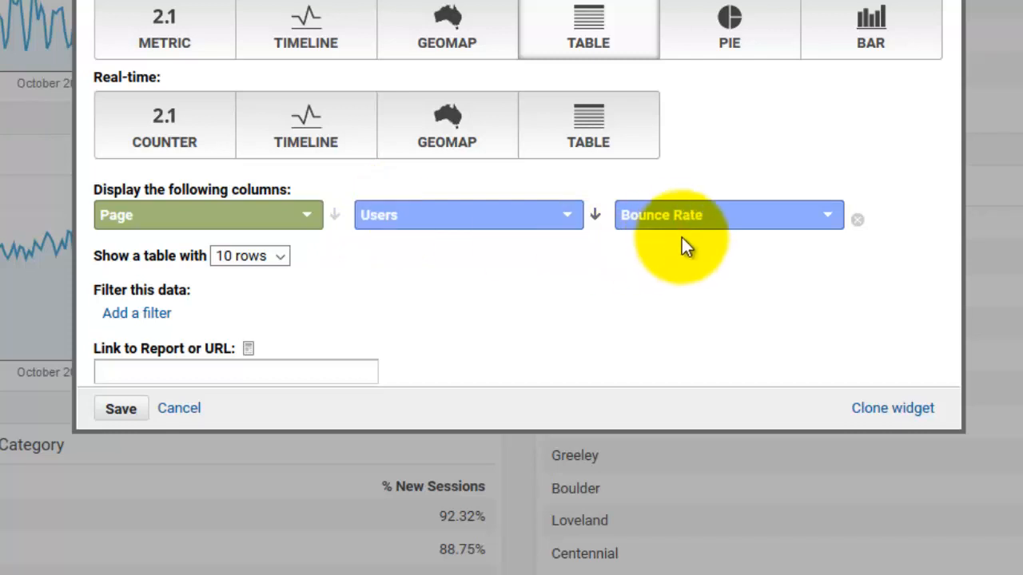
left_click(121, 409)
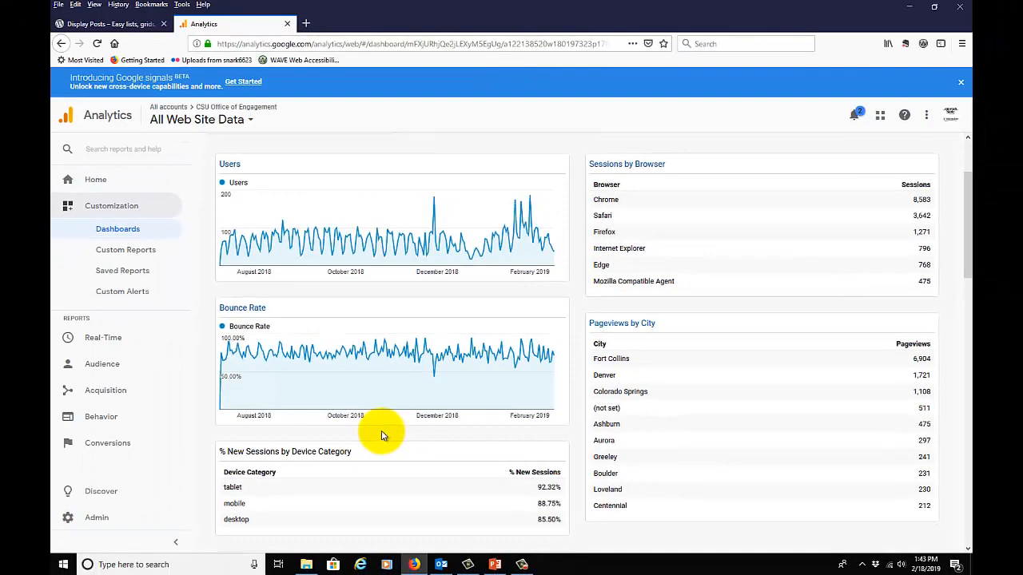
Link the "Users and Bounce Rate by Page" widget to the custom report "end of year" and save its settings
scroll(382, 435, "down", 10)
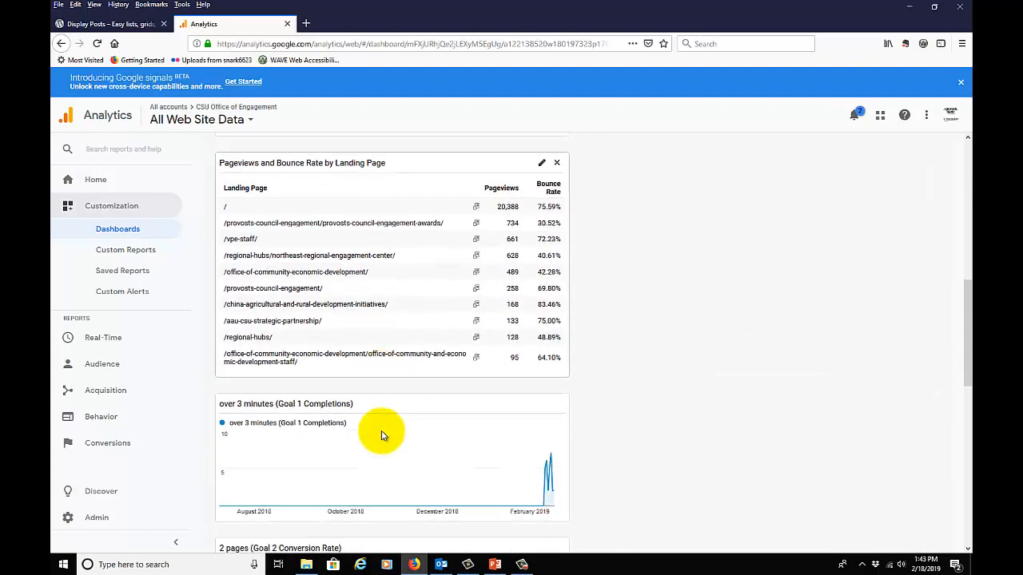
scroll(382, 435, "down", 5)
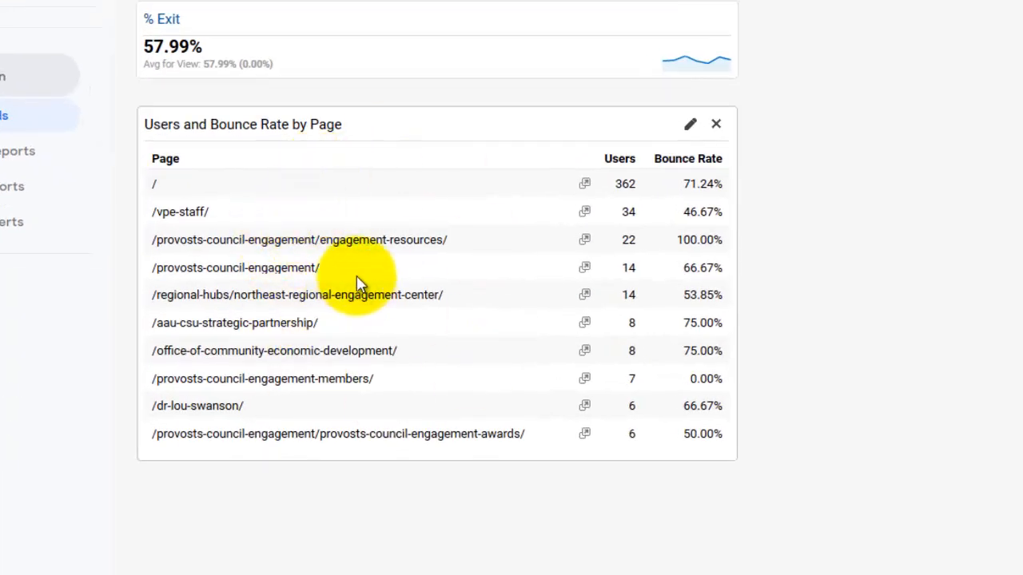
left_click(691, 127)
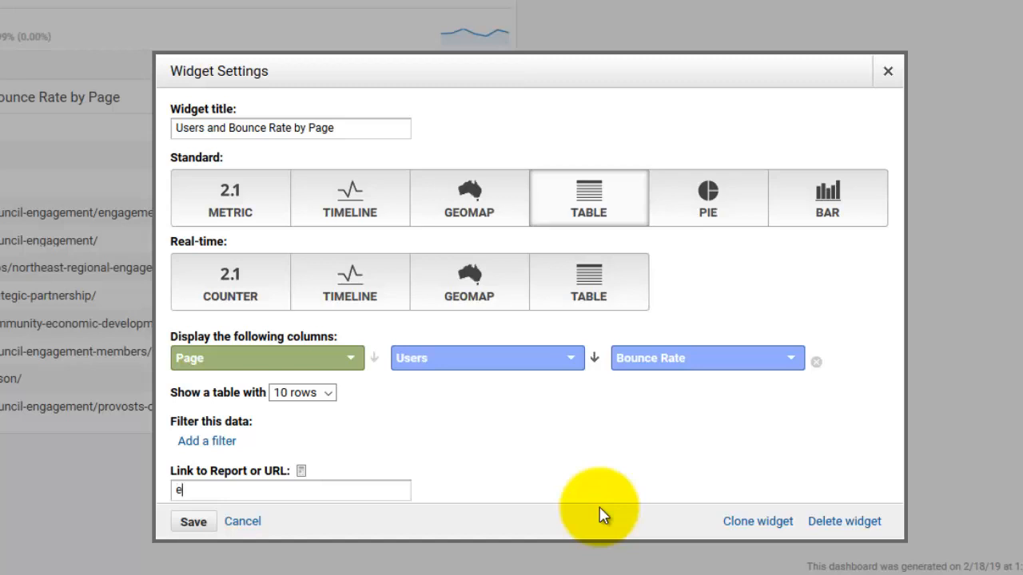
type("nd")
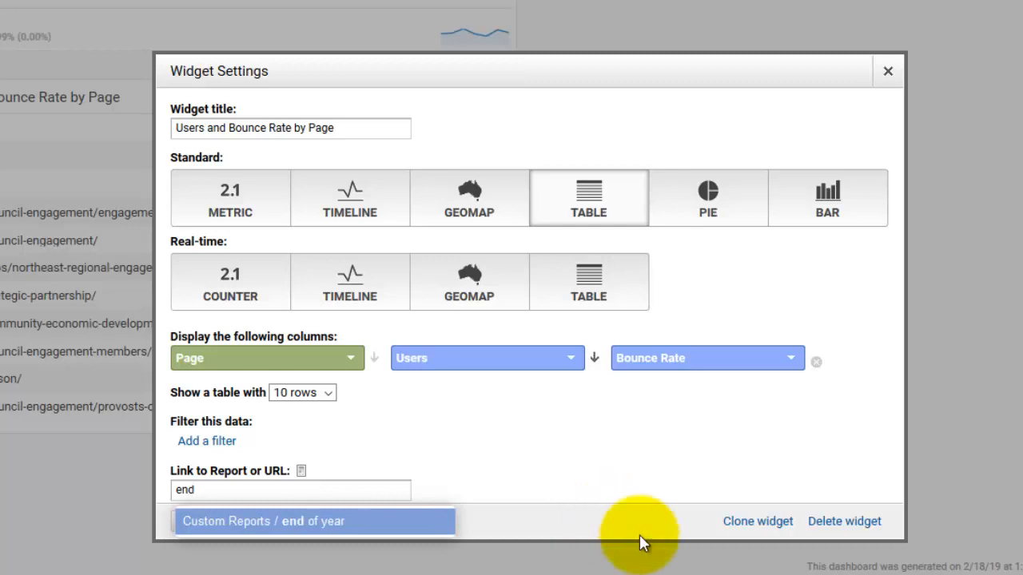
left_click(307, 522)
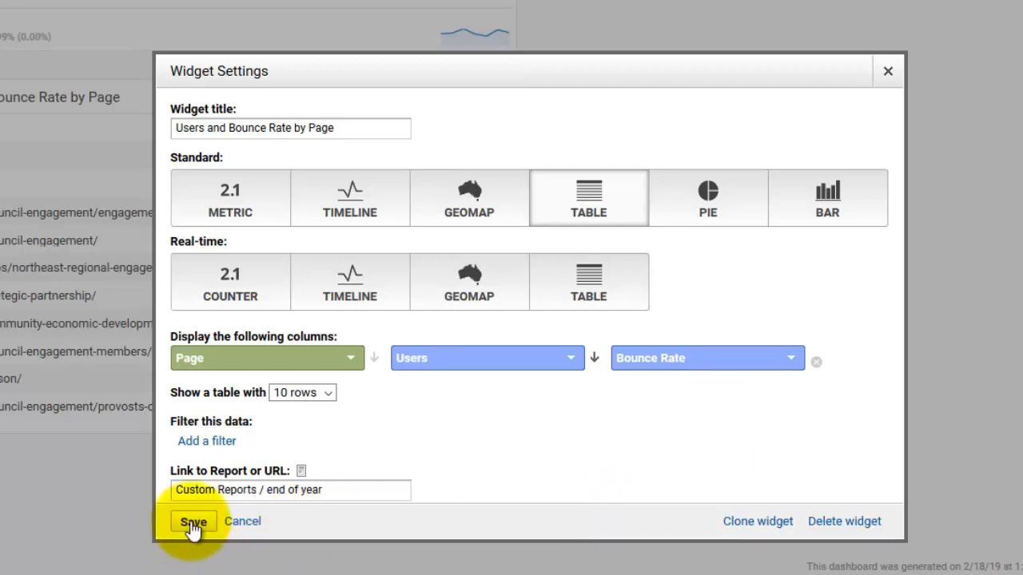
left_click(192, 523)
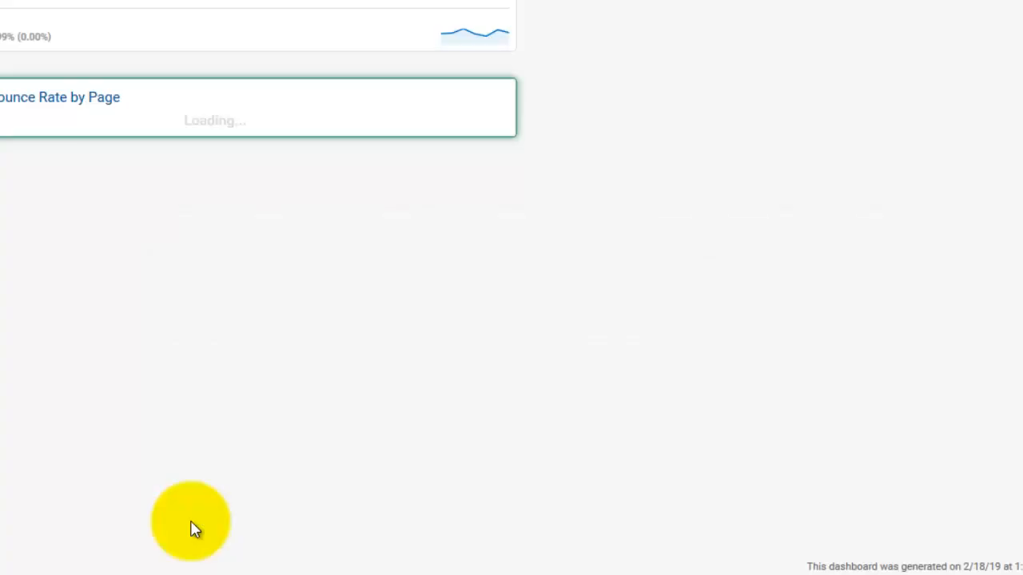